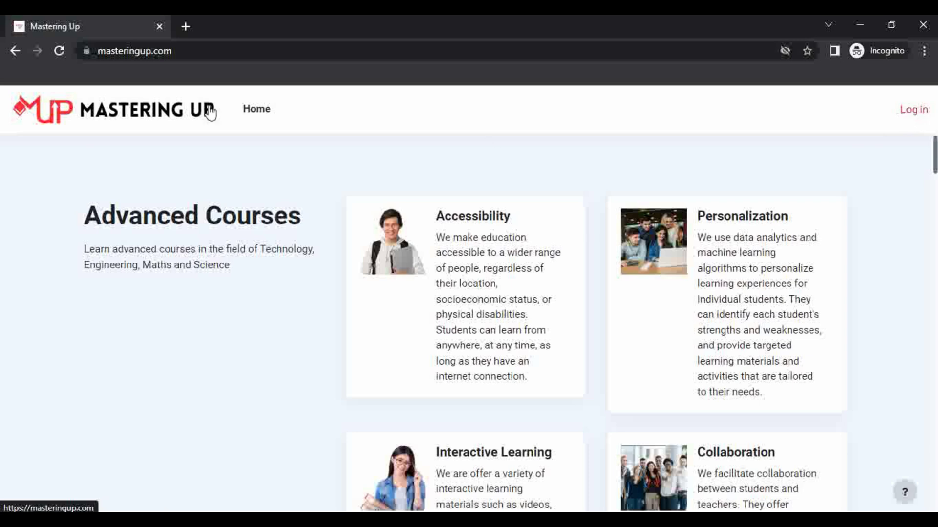
Leave the Advanced Courses homepage through the Log in link to load the login page
{"action": "left_click", "coordinate": [176, 51]}
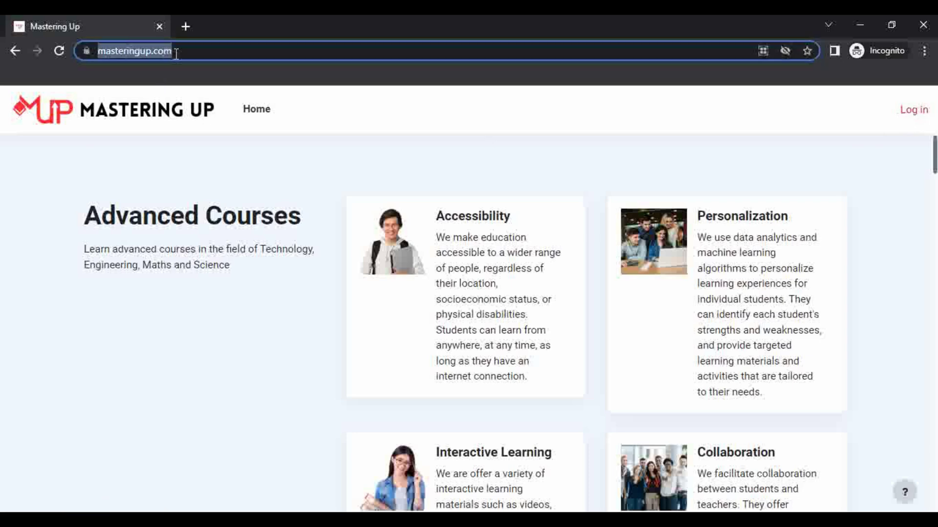
{"action": "left_click", "coordinate": [335, 129]}
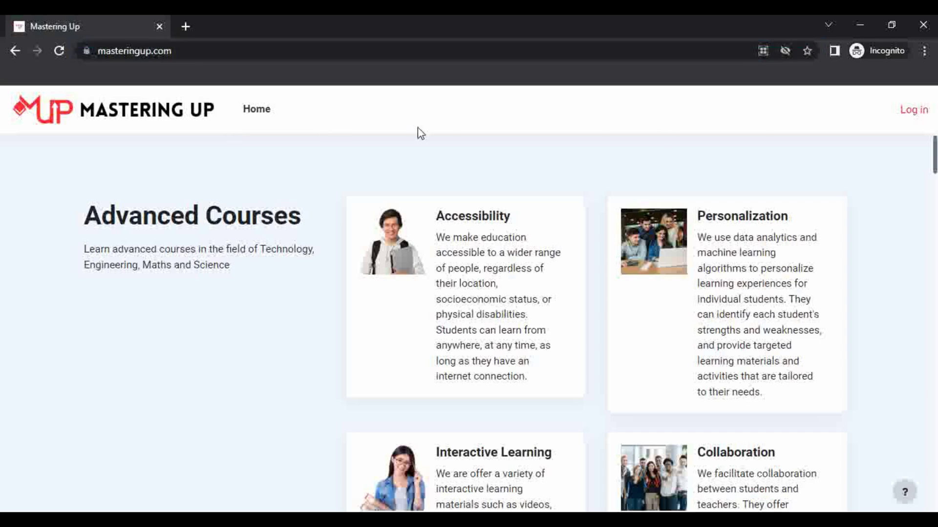
{"action": "left_click", "coordinate": [915, 117]}
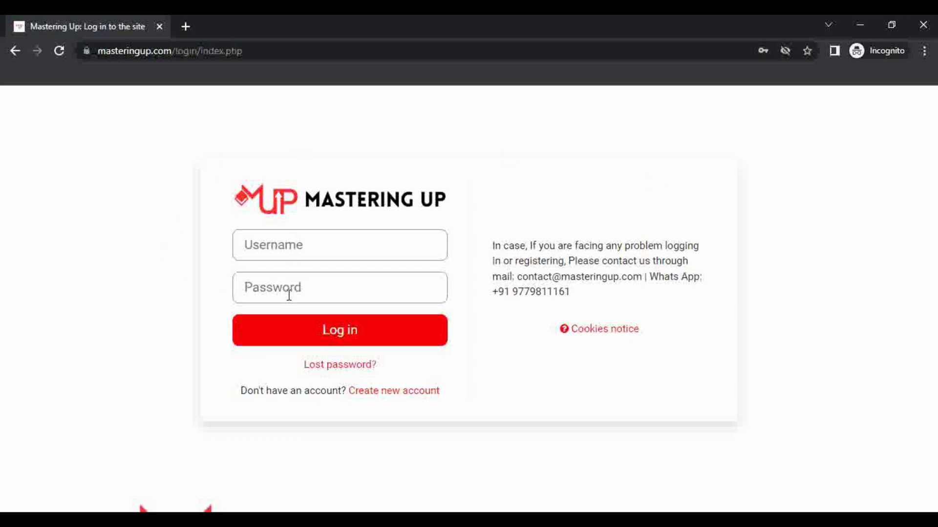
View the new-account signup form, then cancel it without registering
{"action": "left_click", "coordinate": [387, 393]}
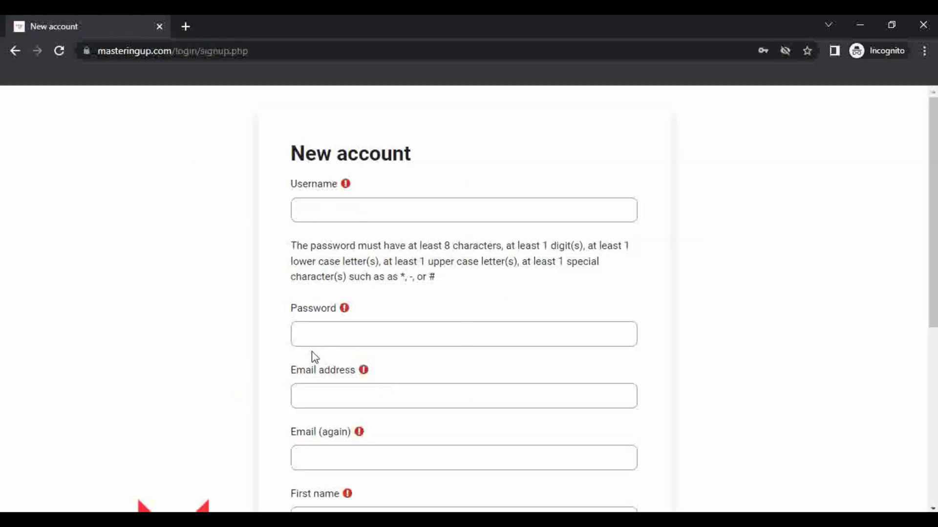
{"action": "scroll", "coordinate": [315, 352], "scroll_direction": "down", "scroll_amount": 2}
{"action": "scroll", "coordinate": [344, 322], "scroll_direction": "down", "scroll_amount": 2}
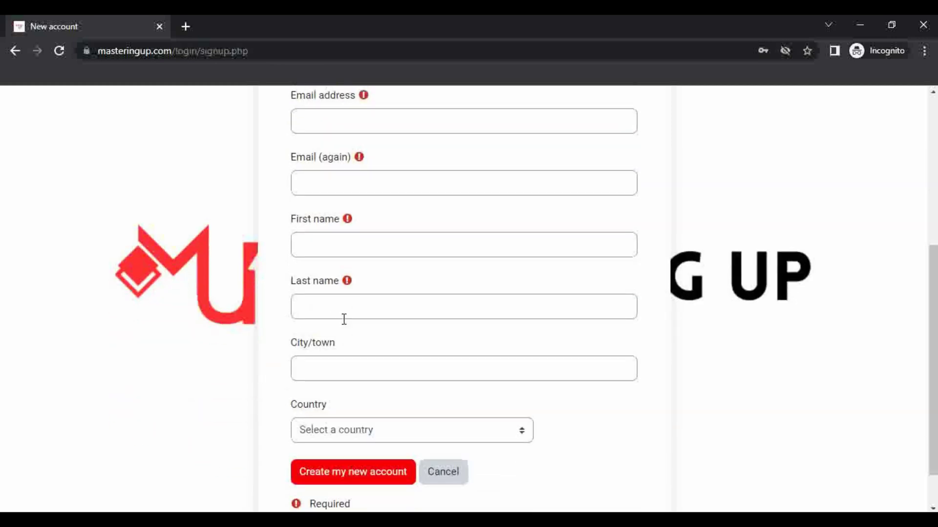
{"action": "scroll", "coordinate": [344, 319], "scroll_direction": "down", "scroll_amount": 1}
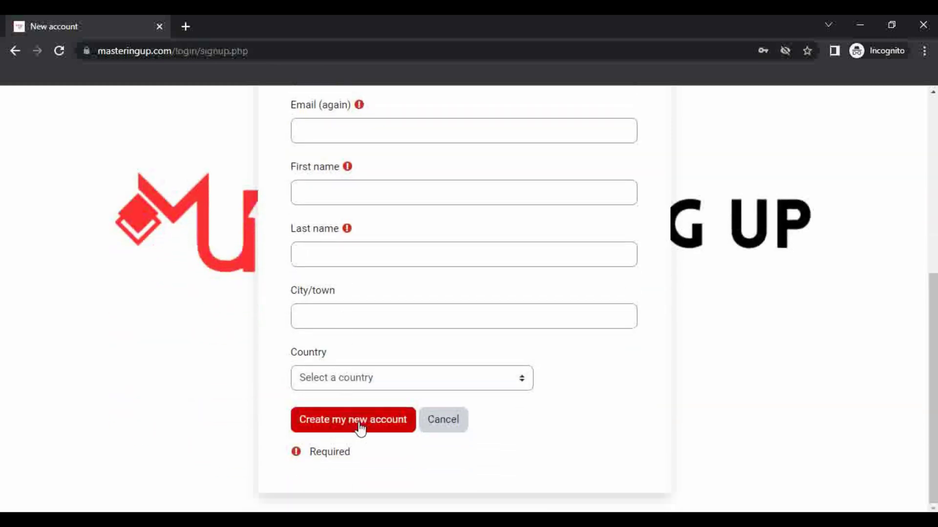
{"action": "scroll", "coordinate": [359, 428], "scroll_direction": "up", "scroll_amount": 1}
{"action": "scroll", "coordinate": [359, 428], "scroll_direction": "up", "scroll_amount": 3}
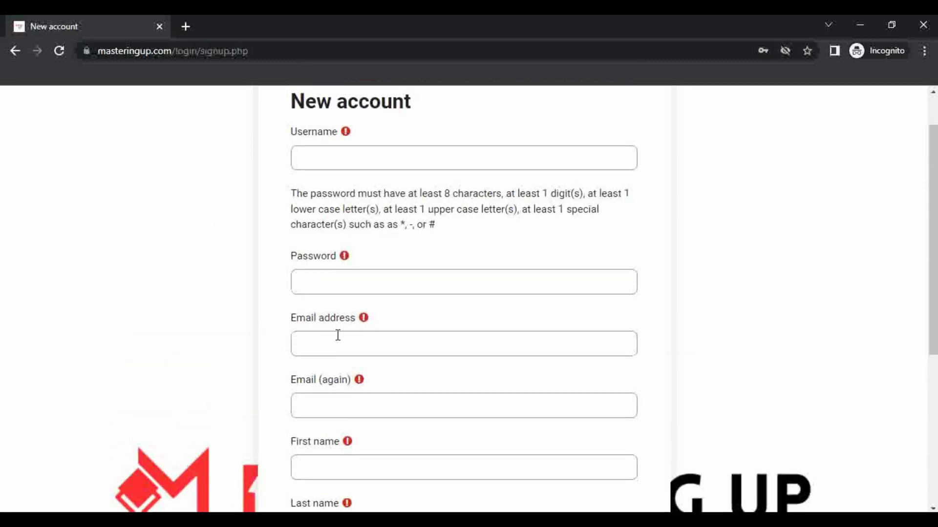
{"action": "scroll", "coordinate": [320, 336], "scroll_direction": "up", "scroll_amount": 1}
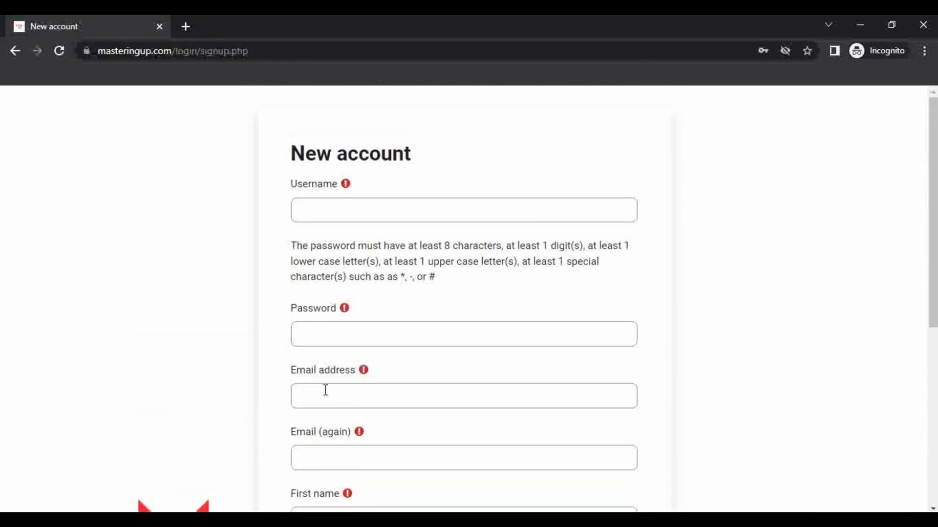
{"action": "scroll", "coordinate": [325, 390], "scroll_direction": "down", "scroll_amount": 3}
{"action": "scroll", "coordinate": [324, 389], "scroll_direction": "down", "scroll_amount": 2}
{"action": "left_click", "coordinate": [443, 428]}
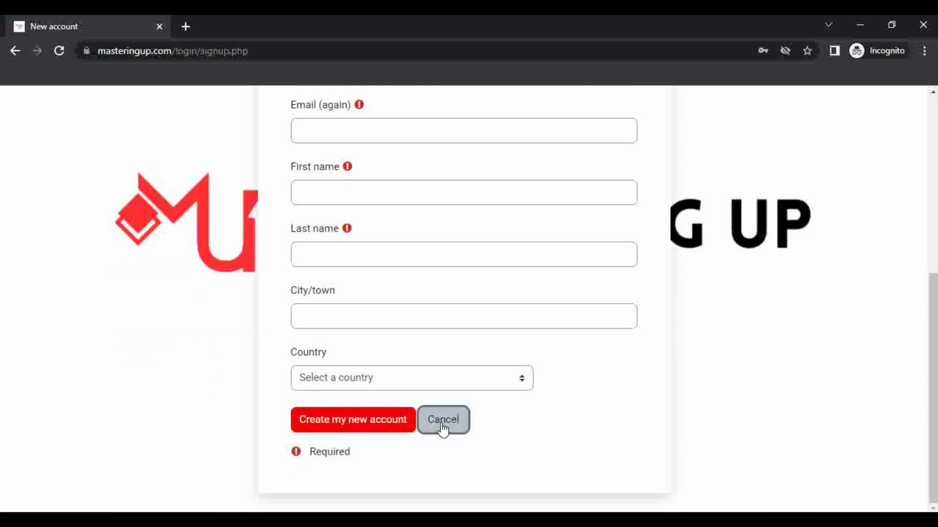
Focus the username and password fields, dismissing the saved-password suggestions
{"action": "left_click", "coordinate": [291, 246]}
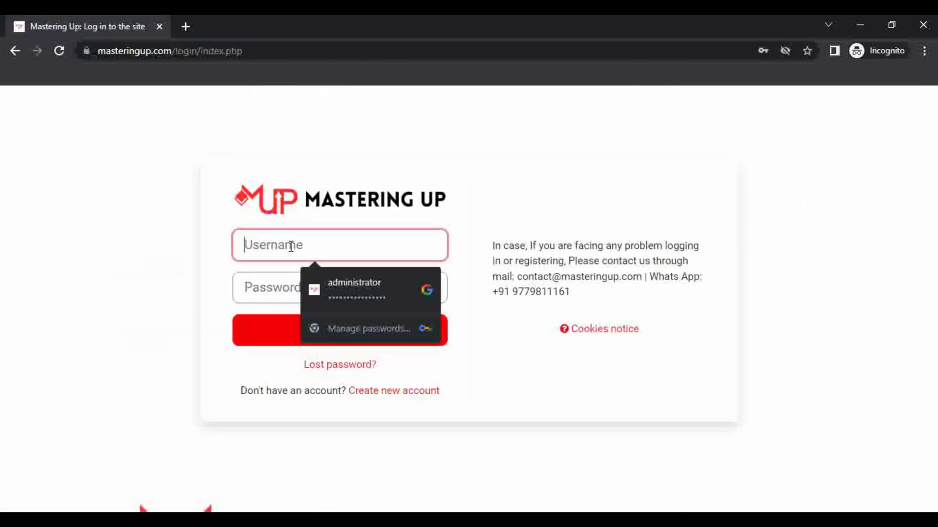
{"action": "left_click", "coordinate": [273, 288]}
{"action": "left_click", "coordinate": [158, 305]}
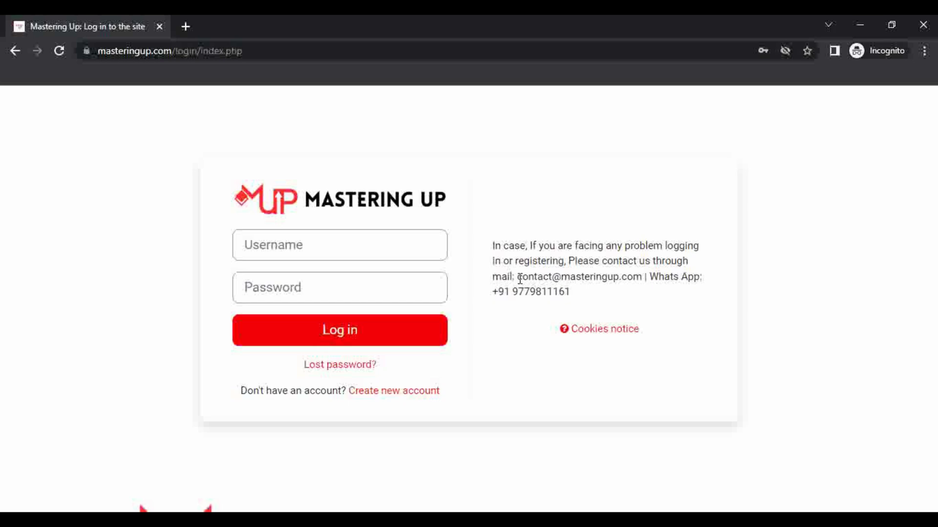
Highlight the login page's support contact email address and WhatsApp phone number
{"action": "left_click_drag", "start_coordinate": [520, 280], "coordinate": [644, 277]}
{"action": "left_click_drag", "start_coordinate": [575, 297], "coordinate": [492, 292]}
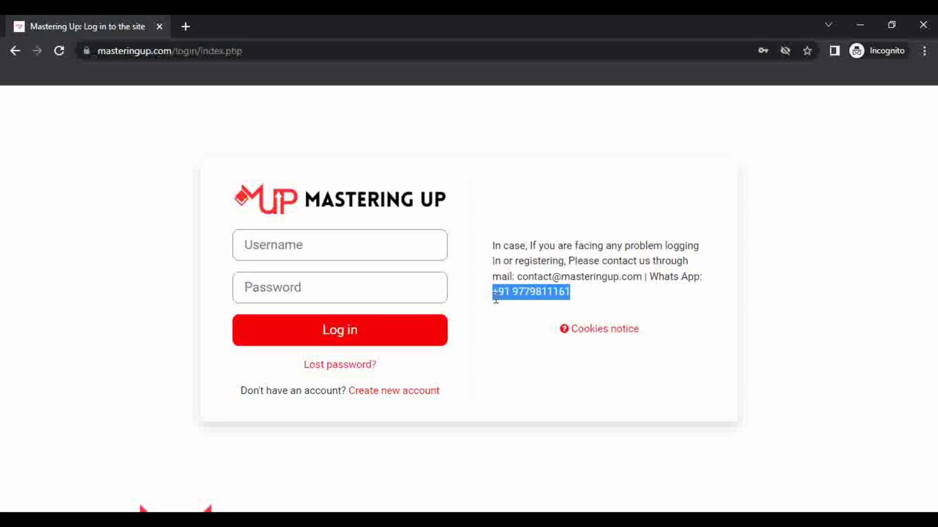
{"action": "left_click", "coordinate": [755, 522]}
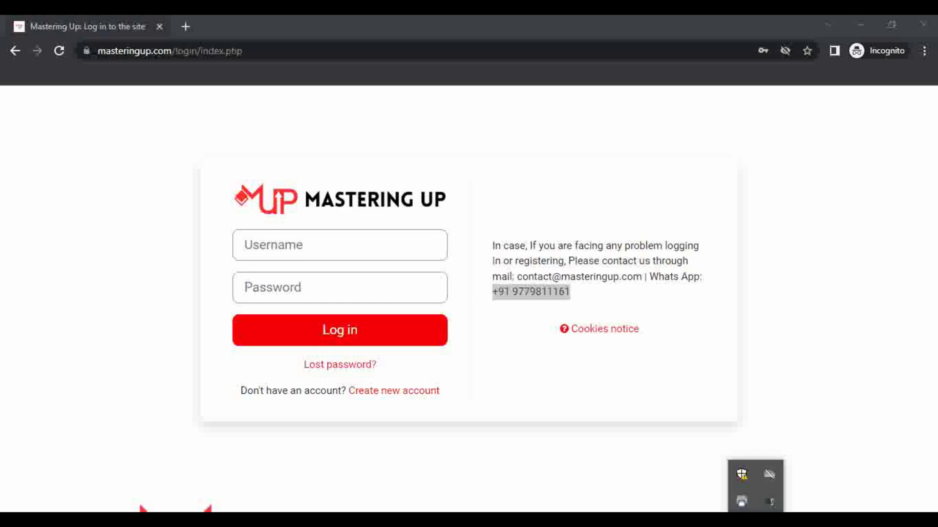
{"action": "right_click", "coordinate": [773, 500]}
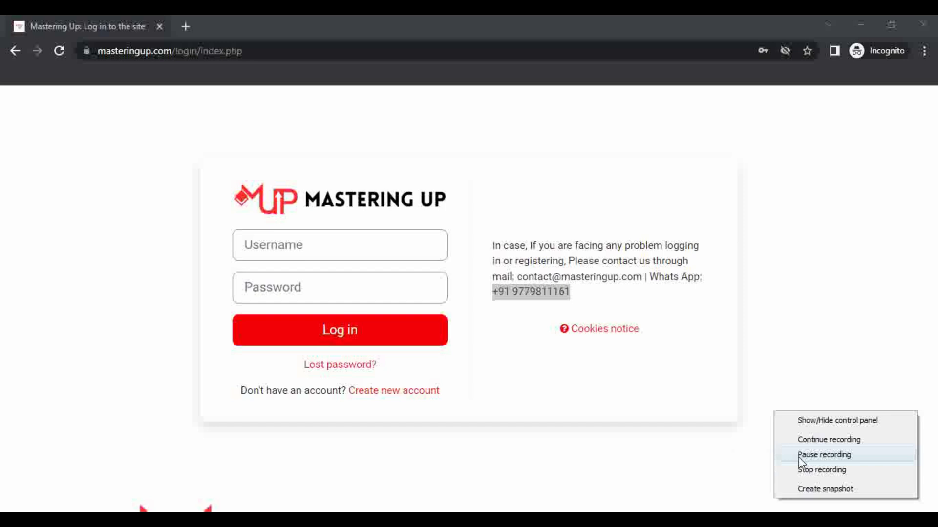
Bring up My courses, with Adventures of Particle Physicist as the first card
{"action": "left_click", "coordinate": [798, 455]}
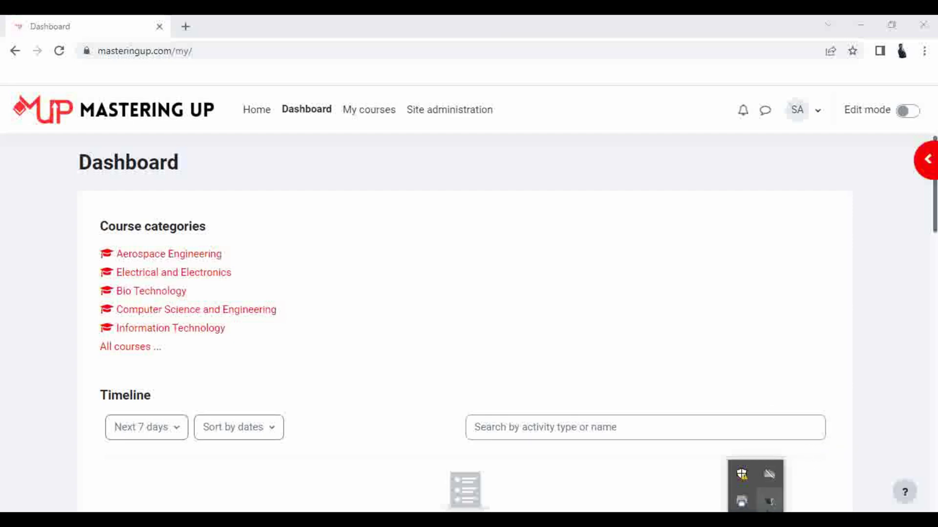
{"action": "right_click", "coordinate": [769, 498]}
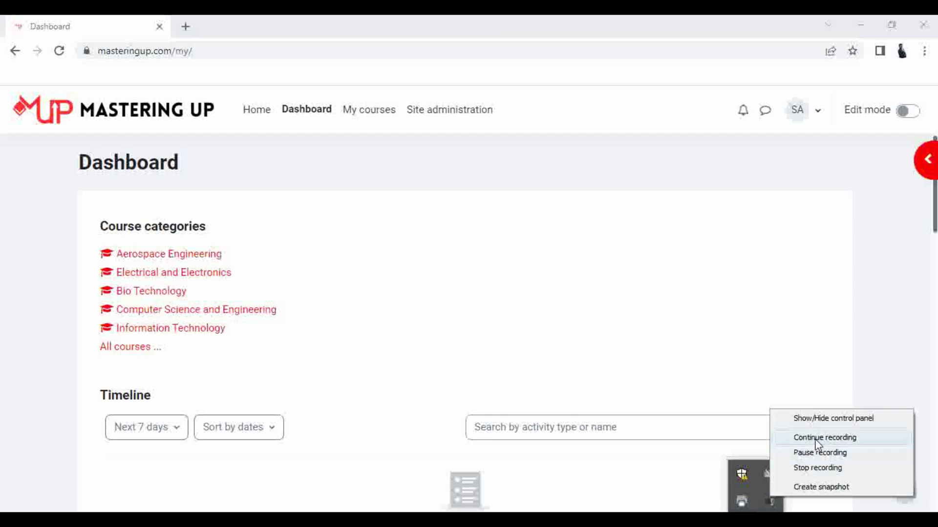
{"action": "left_click", "coordinate": [817, 467]}
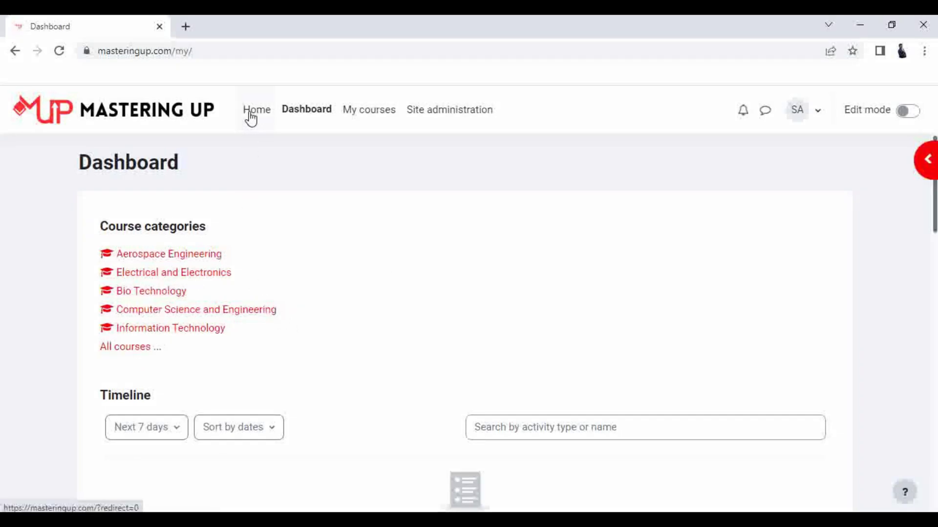
{"action": "left_click", "coordinate": [358, 118]}
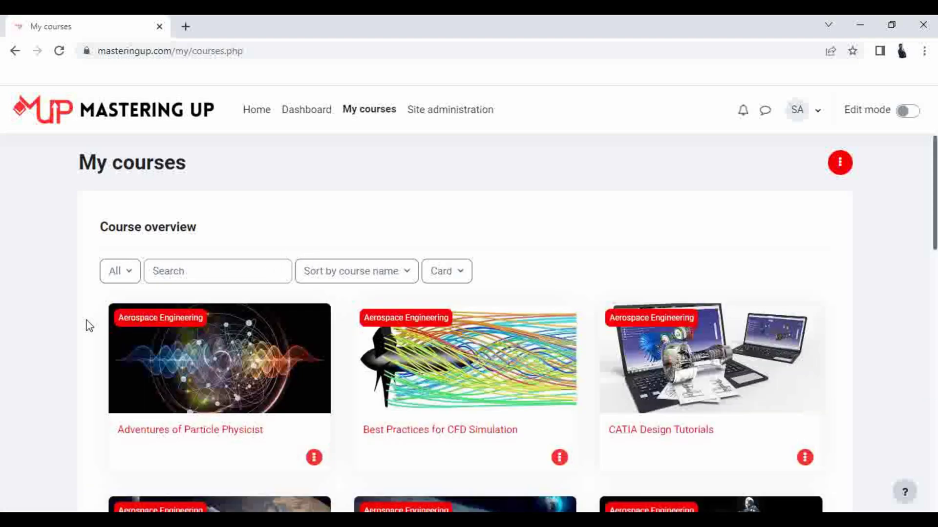
{"action": "scroll", "coordinate": [86, 326], "scroll_direction": "down", "scroll_amount": 1}
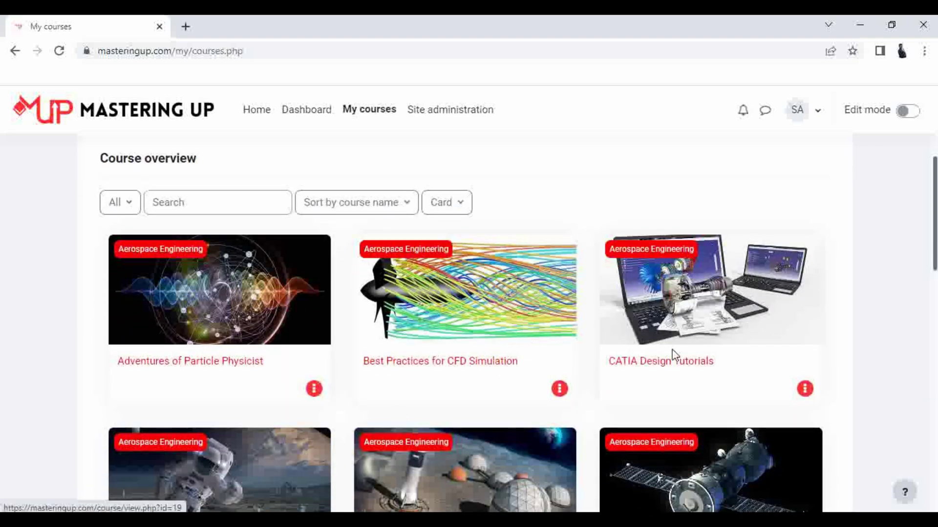
{"action": "scroll", "coordinate": [241, 335], "scroll_direction": "down", "scroll_amount": 1}
{"action": "scroll", "coordinate": [241, 335], "scroll_direction": "down", "scroll_amount": 2}
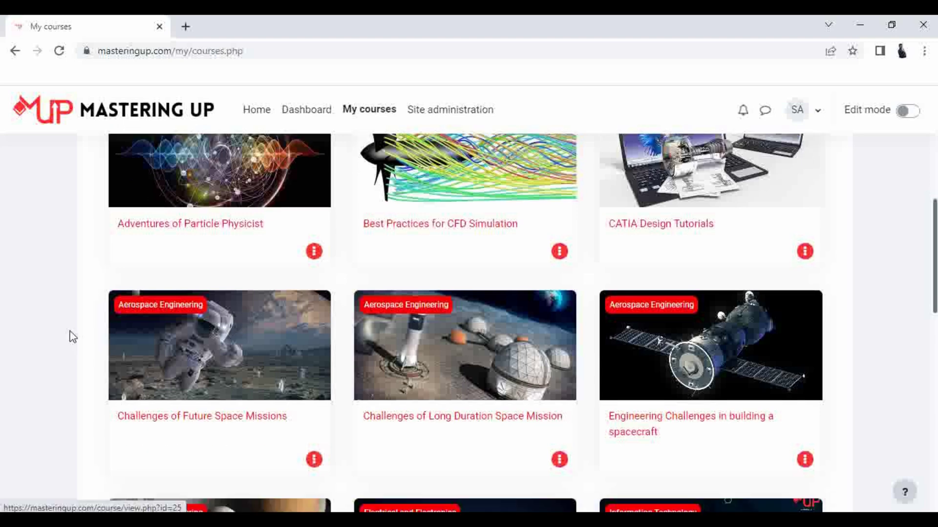
{"action": "scroll", "coordinate": [70, 335], "scroll_direction": "down", "scroll_amount": 3}
{"action": "scroll", "coordinate": [71, 336], "scroll_direction": "down", "scroll_amount": 2}
{"action": "scroll", "coordinate": [70, 331], "scroll_direction": "down", "scroll_amount": 2}
{"action": "scroll", "coordinate": [70, 330], "scroll_direction": "down", "scroll_amount": 2}
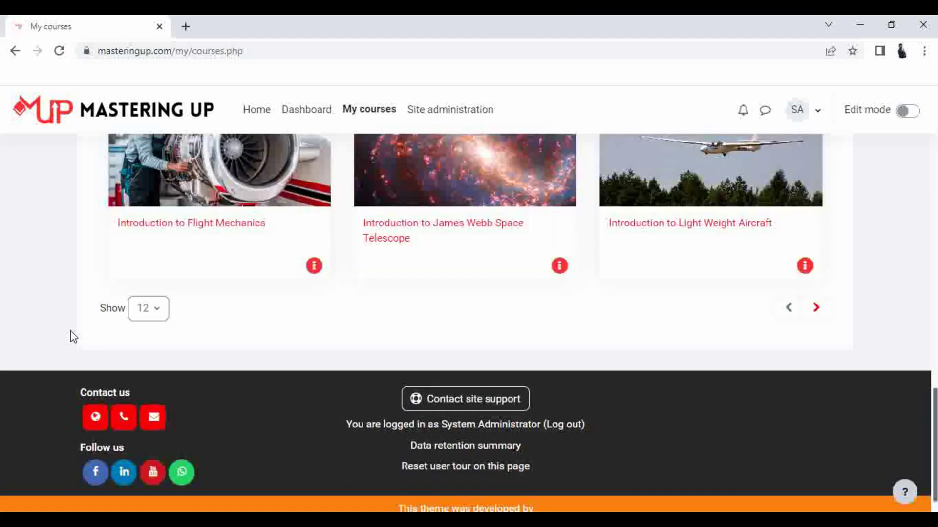
{"action": "scroll", "coordinate": [85, 328], "scroll_direction": "up", "scroll_amount": 1}
{"action": "scroll", "coordinate": [84, 333], "scroll_direction": "up", "scroll_amount": 2}
{"action": "scroll", "coordinate": [84, 336], "scroll_direction": "up", "scroll_amount": 2}
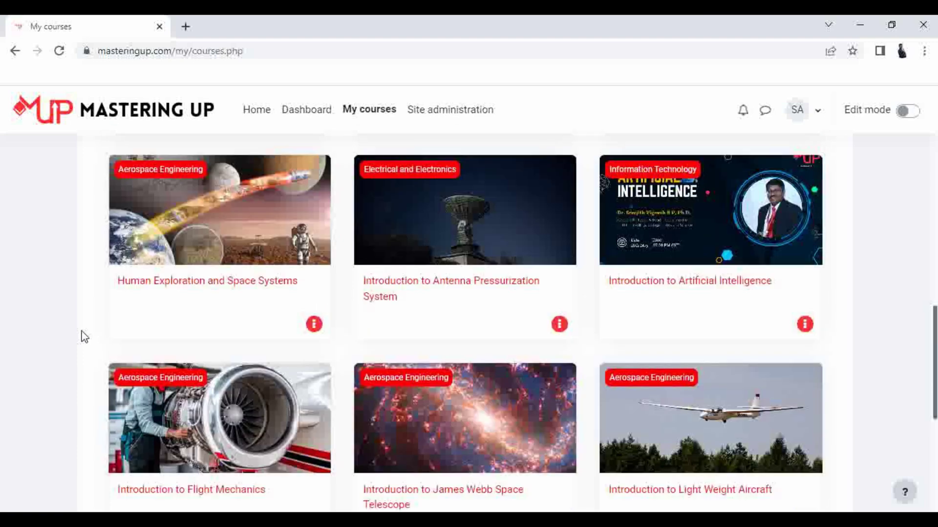
{"action": "scroll", "coordinate": [84, 337], "scroll_direction": "up", "scroll_amount": 3}
{"action": "scroll", "coordinate": [85, 337], "scroll_direction": "up", "scroll_amount": 2}
{"action": "scroll", "coordinate": [81, 335], "scroll_direction": "down", "scroll_amount": 2}
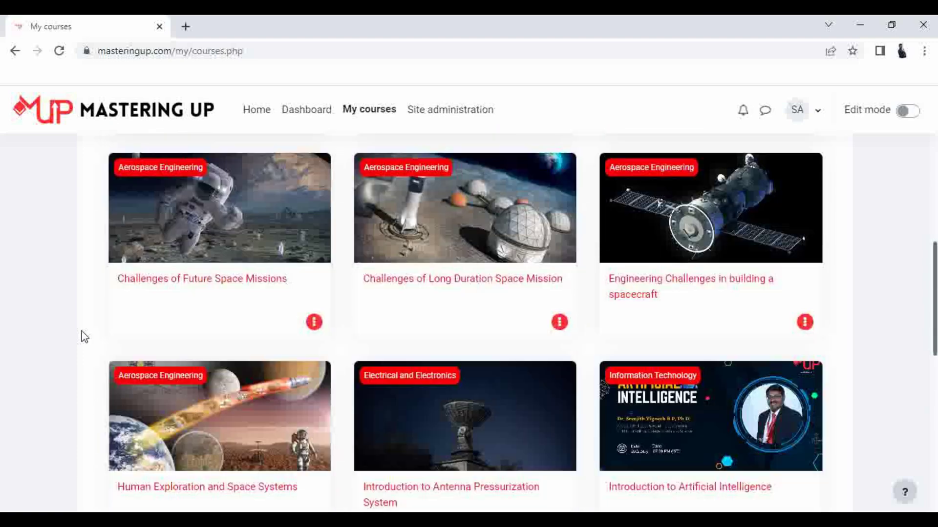
{"action": "scroll", "coordinate": [81, 335], "scroll_direction": "down", "scroll_amount": 2}
{"action": "scroll", "coordinate": [77, 337], "scroll_direction": "up", "scroll_amount": 3}
{"action": "scroll", "coordinate": [76, 338], "scroll_direction": "up", "scroll_amount": 3}
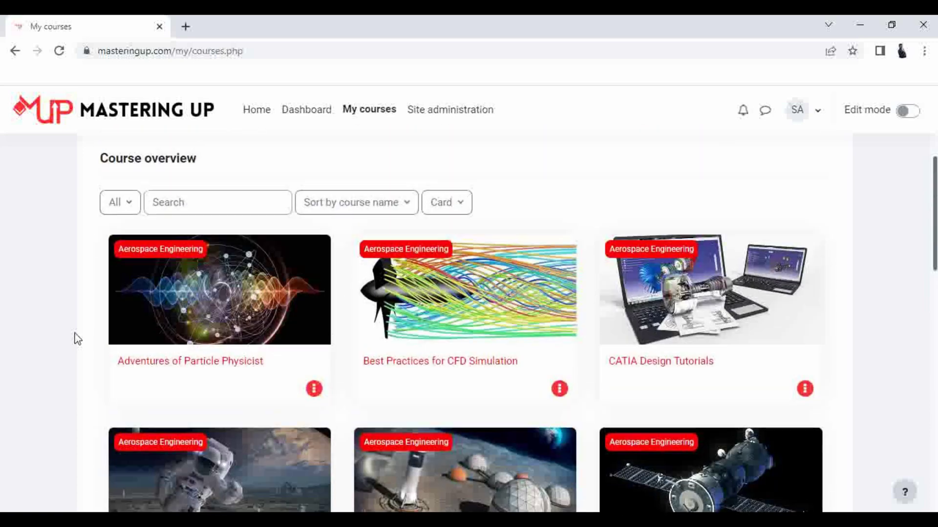
Open Adventures of Particle Physicist, play its lecture video, skip ahead, and pause it
{"action": "left_click", "coordinate": [282, 331]}
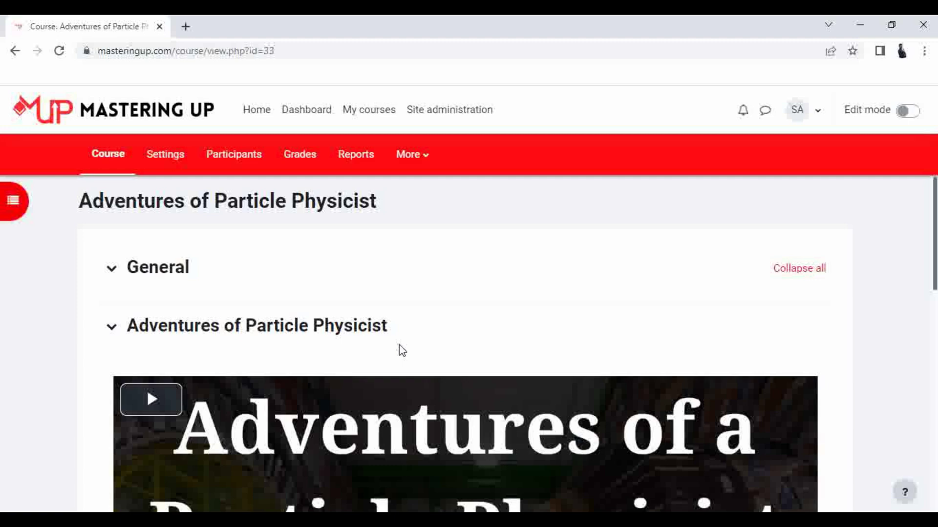
{"action": "scroll", "coordinate": [399, 352], "scroll_direction": "down", "scroll_amount": 3}
{"action": "scroll", "coordinate": [398, 353], "scroll_direction": "down", "scroll_amount": 1}
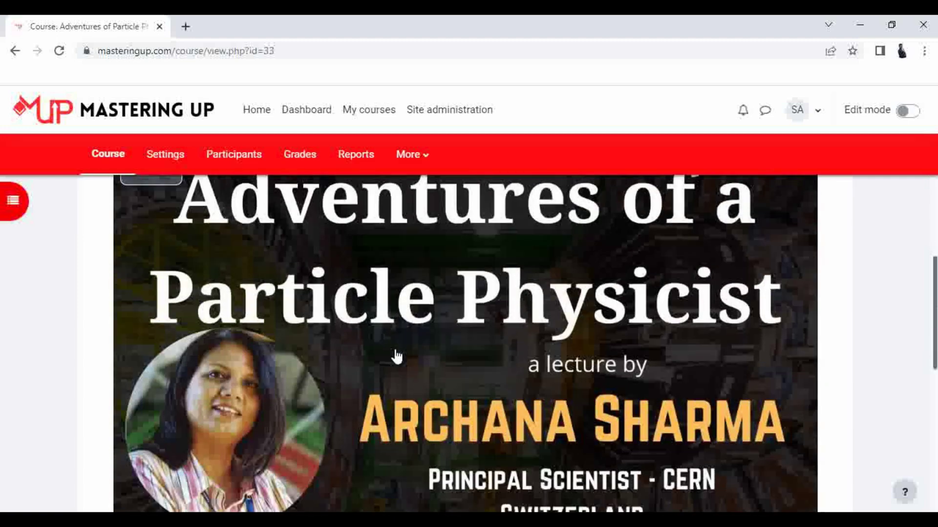
{"action": "scroll", "coordinate": [398, 355], "scroll_direction": "up", "scroll_amount": 1}
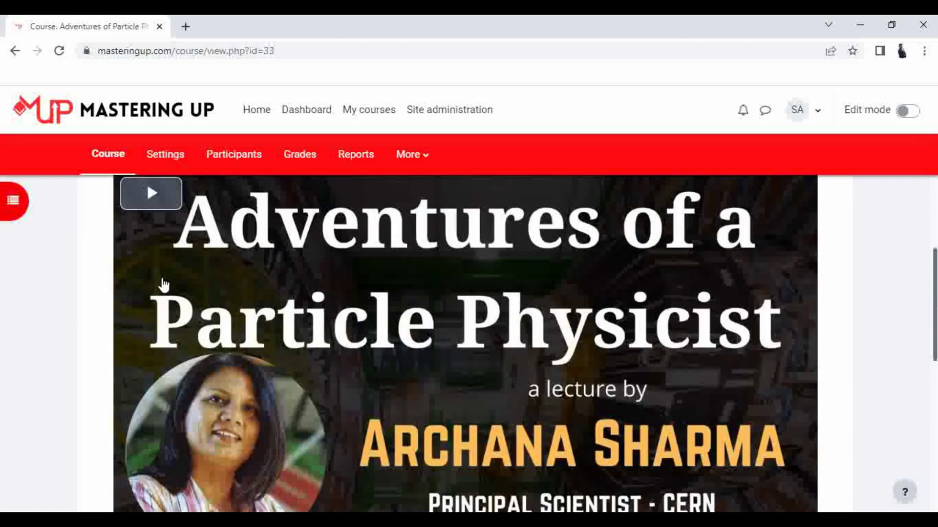
{"action": "left_click", "coordinate": [171, 199]}
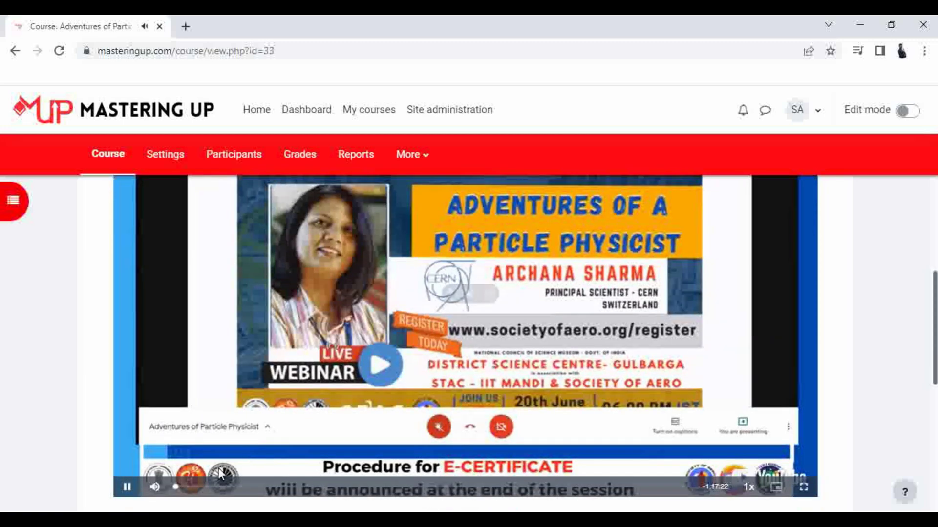
{"action": "left_click", "coordinate": [194, 486]}
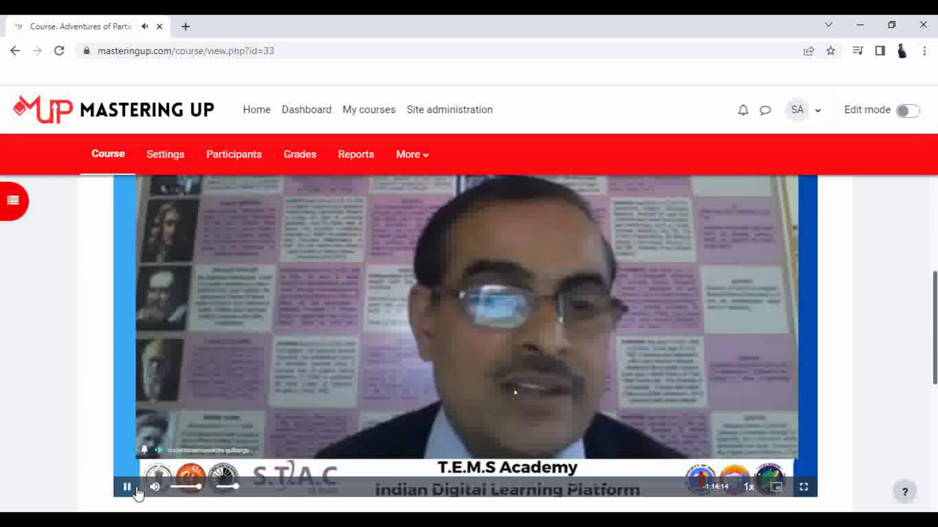
{"action": "left_click", "coordinate": [127, 486]}
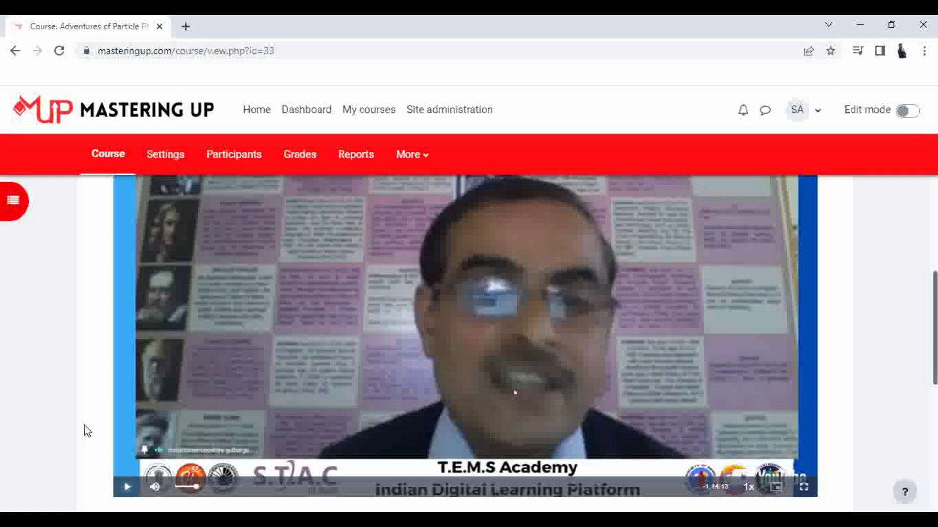
{"action": "scroll", "coordinate": [84, 431], "scroll_direction": "down", "scroll_amount": 2}
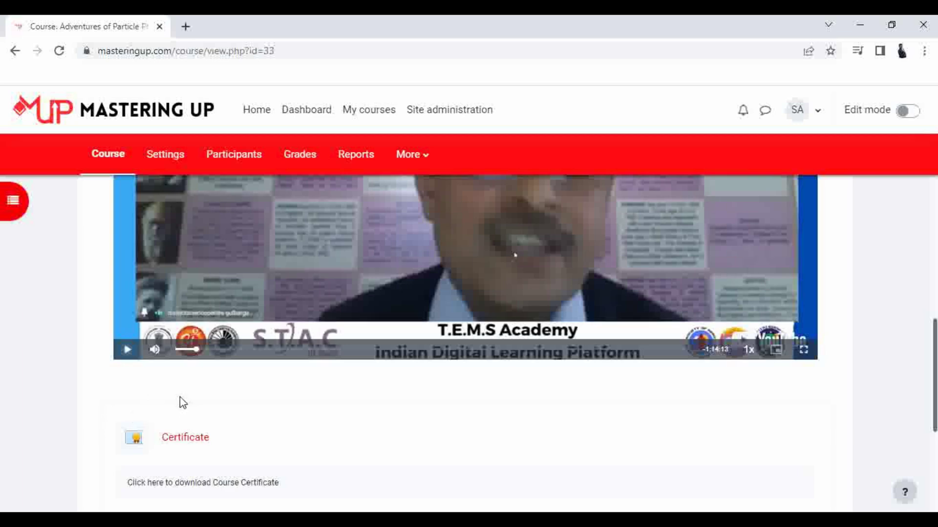
{"action": "scroll", "coordinate": [332, 302], "scroll_direction": "up", "scroll_amount": 2}
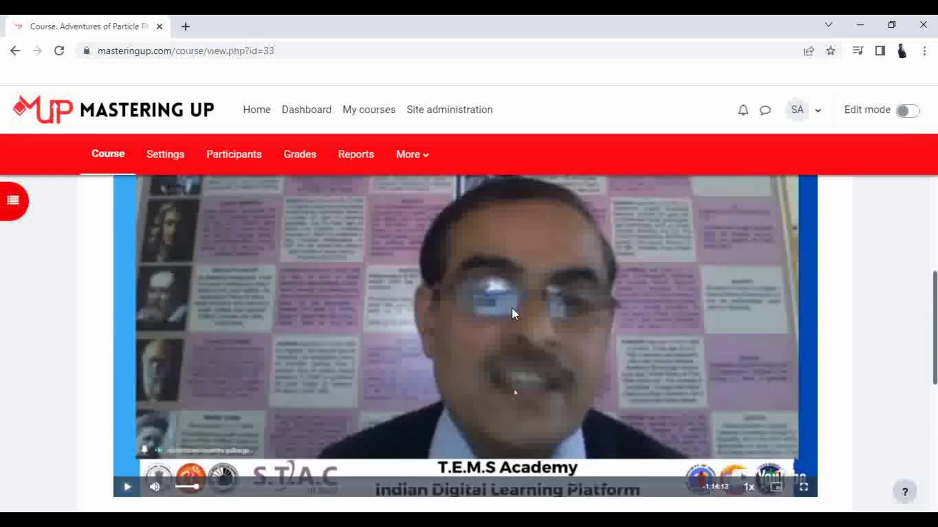
{"action": "scroll", "coordinate": [345, 370], "scroll_direction": "up", "scroll_amount": 1}
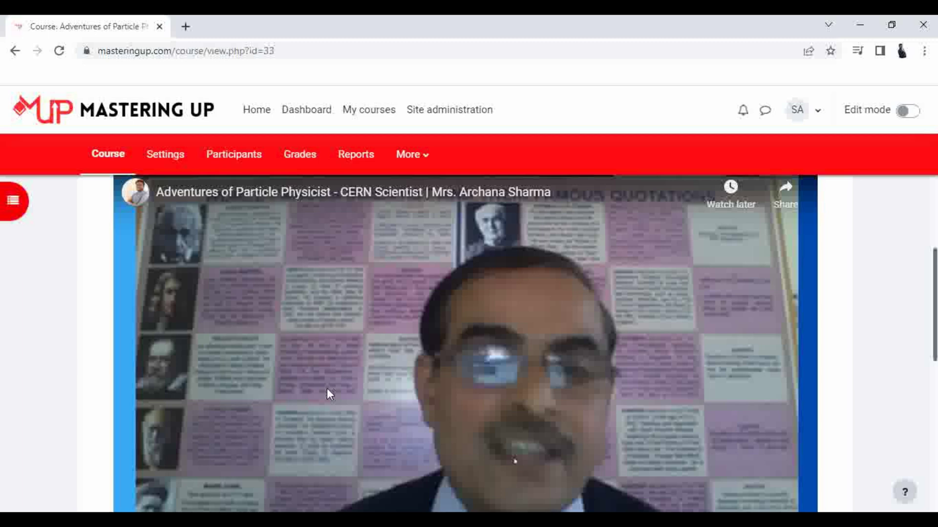
{"action": "scroll", "coordinate": [338, 386], "scroll_direction": "down", "scroll_amount": 1}
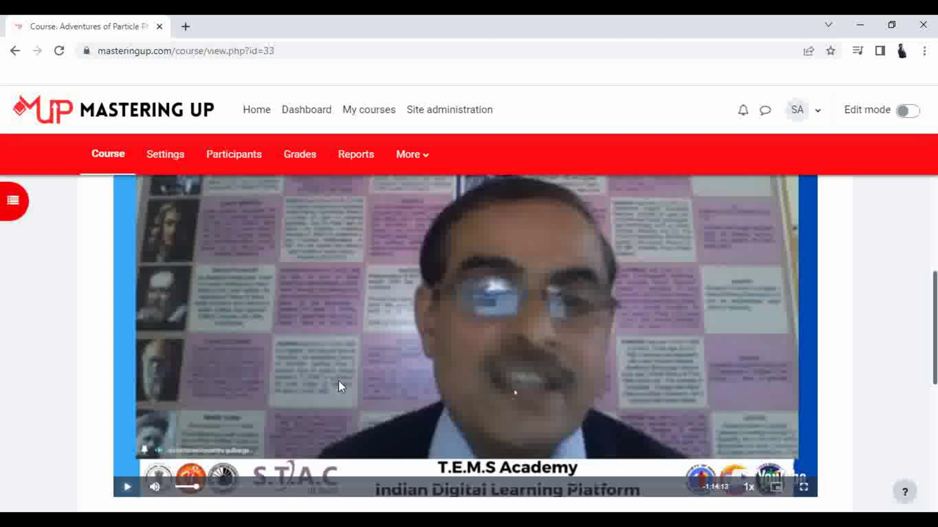
{"action": "scroll", "coordinate": [339, 385], "scroll_direction": "down", "scroll_amount": 1}
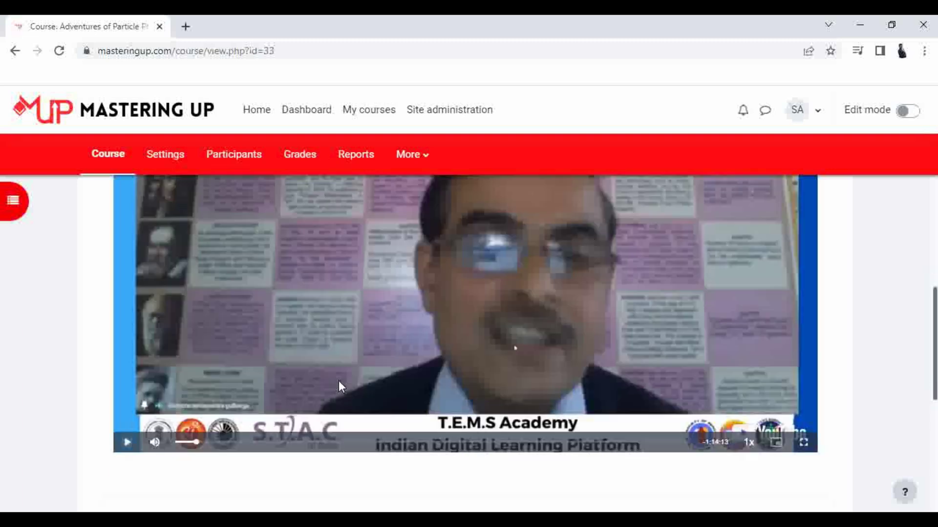
{"action": "scroll", "coordinate": [338, 386], "scroll_direction": "down", "scroll_amount": 1}
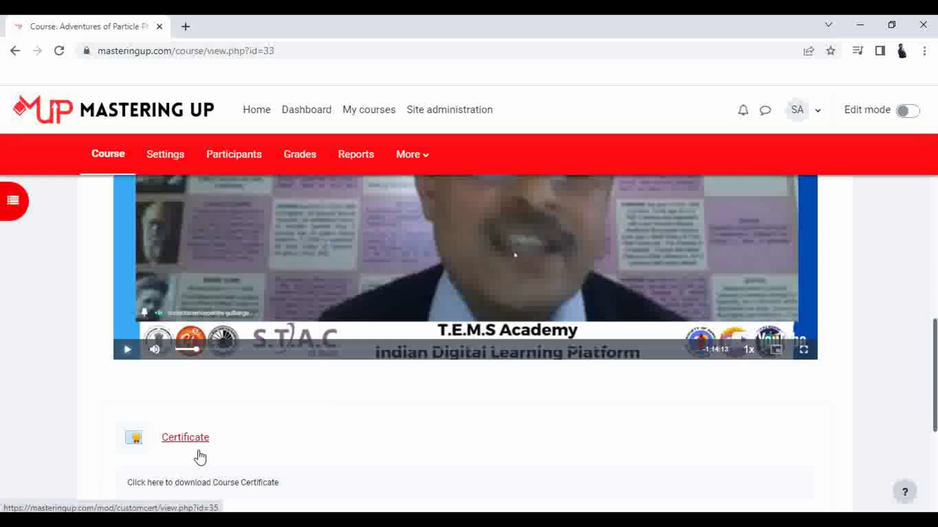
{"action": "scroll", "coordinate": [196, 374], "scroll_direction": "down", "scroll_amount": 1}
View the Certificate activity's completion PDF, dated May 25, 2023
{"action": "left_click", "coordinate": [196, 372]}
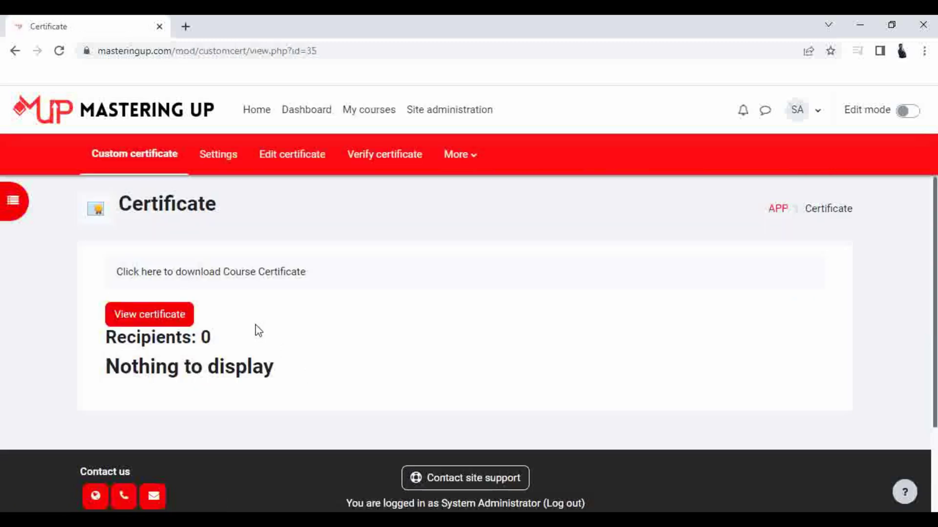
{"action": "left_click", "coordinate": [158, 323]}
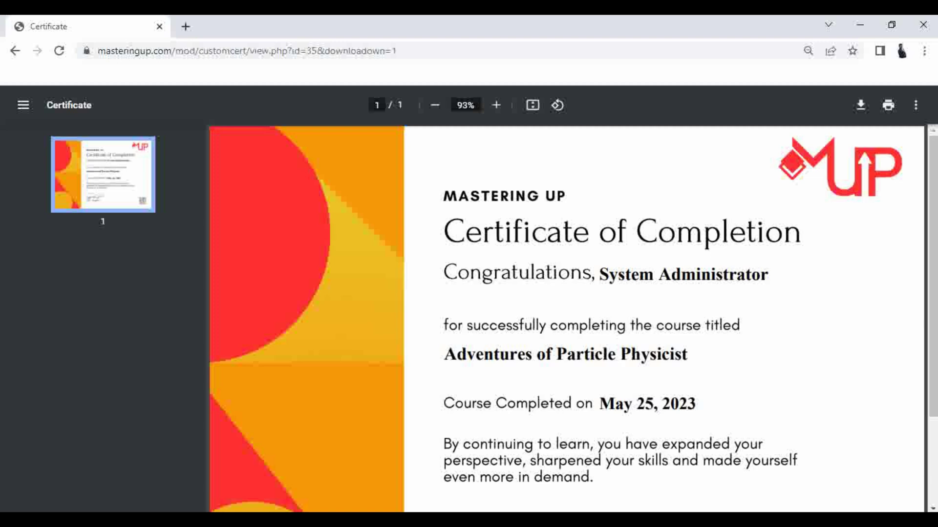
{"action": "right_click", "coordinate": [768, 501]}
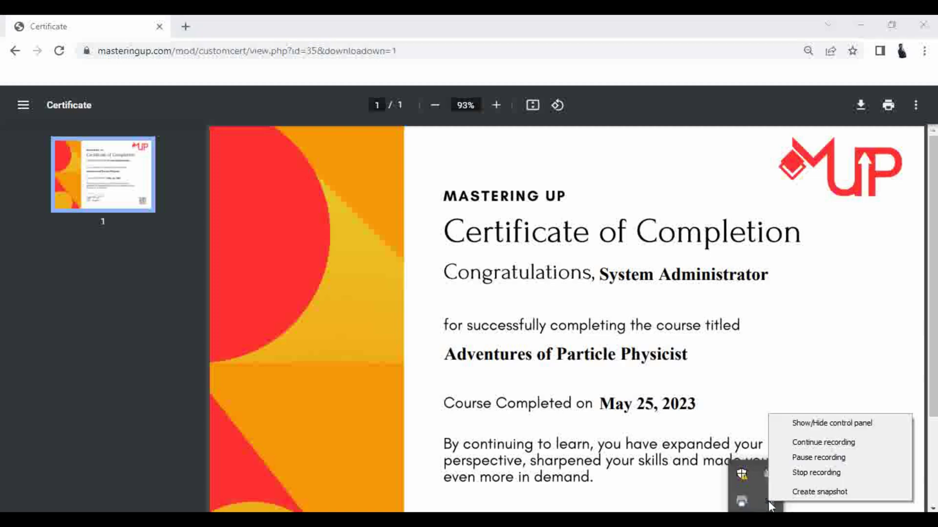